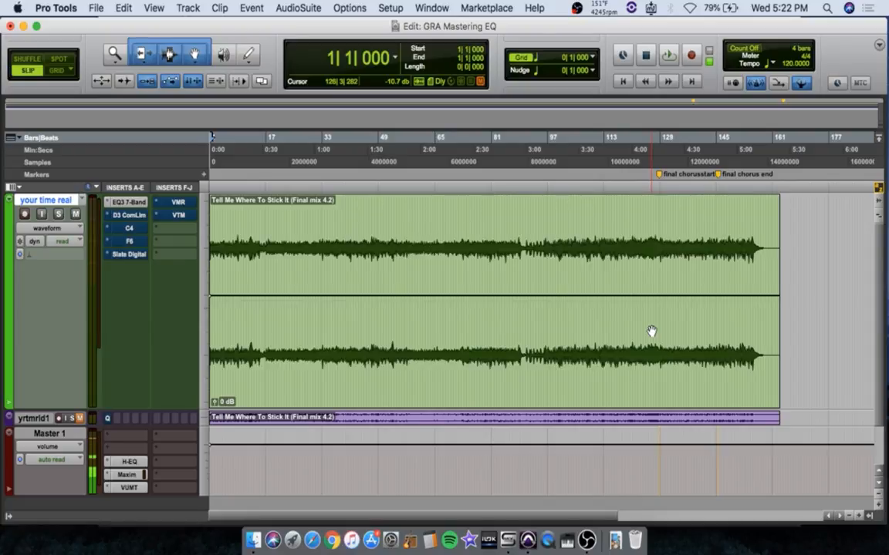
Listen to the mix from the beginning and inspect the EQ3 7-Band settings on its track
{"action": "key", "text": "space"}
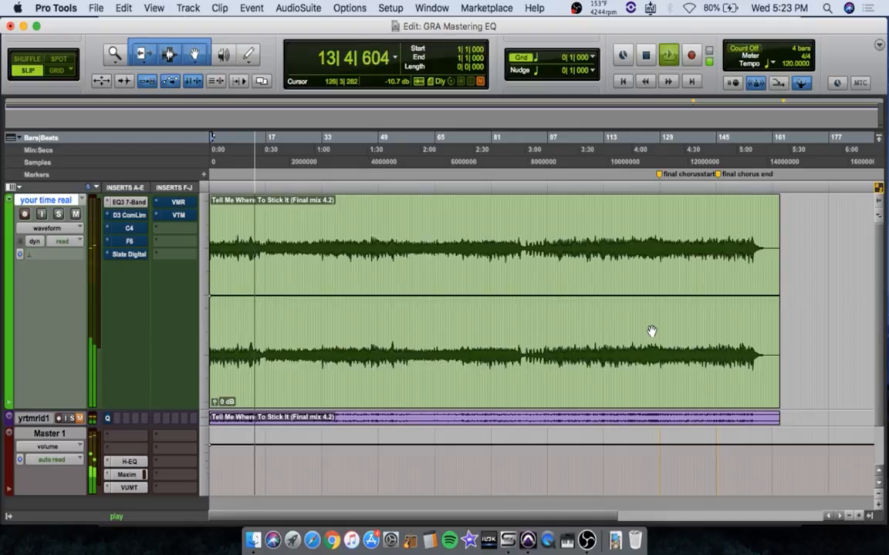
{"action": "key", "text": "space"}
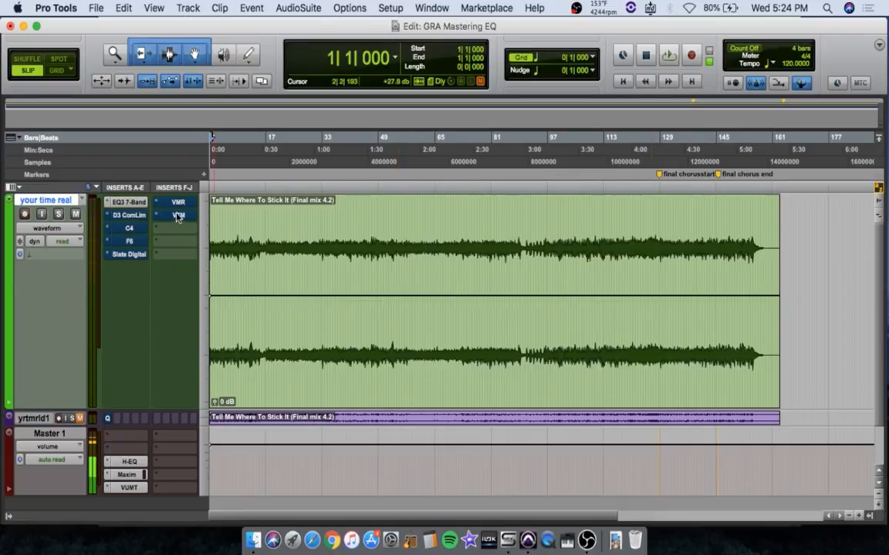
{"action": "left_click", "coordinate": [126, 201]}
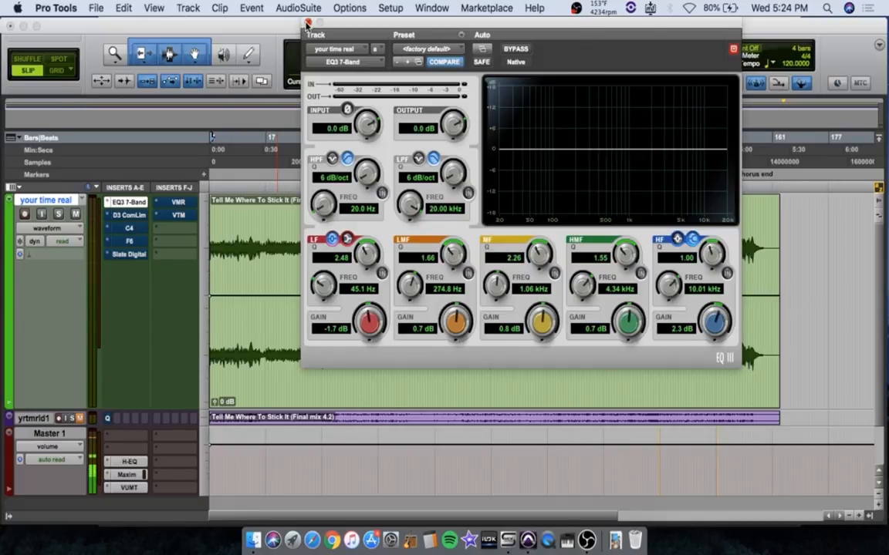
{"action": "left_click", "coordinate": [307, 22]}
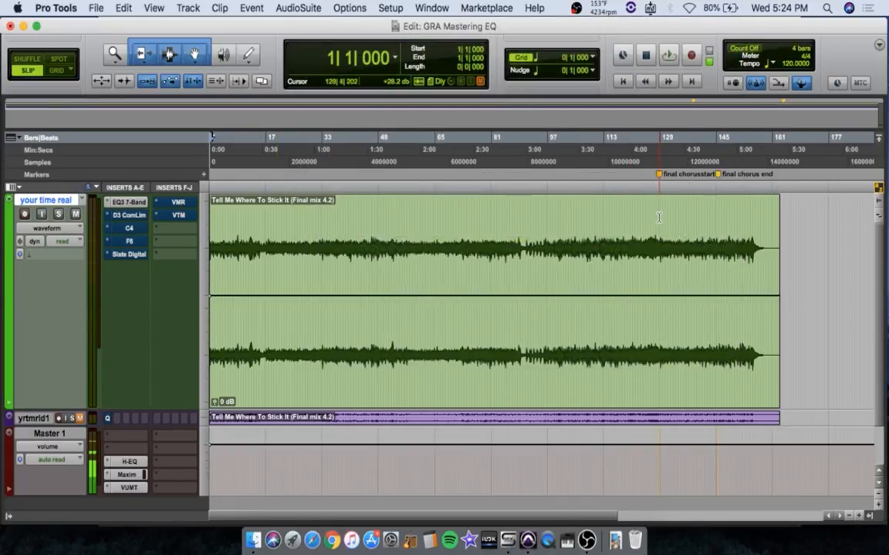
Select the final chorus between its start and end markers and open the EQ3 7-Band on the mix track
{"action": "left_click", "coordinate": [658, 218]}
{"action": "left_click_drag", "start_coordinate": [658, 218], "coordinate": [718, 228]}
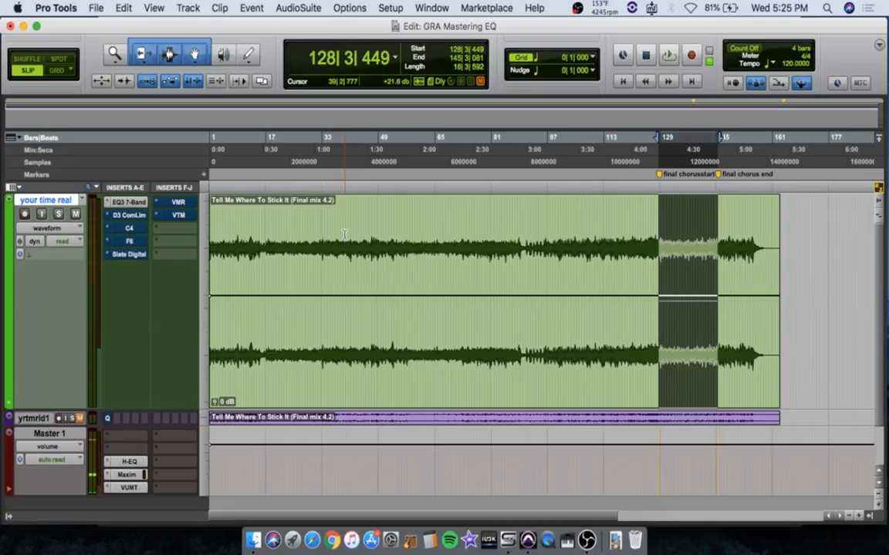
{"action": "left_click", "coordinate": [130, 202]}
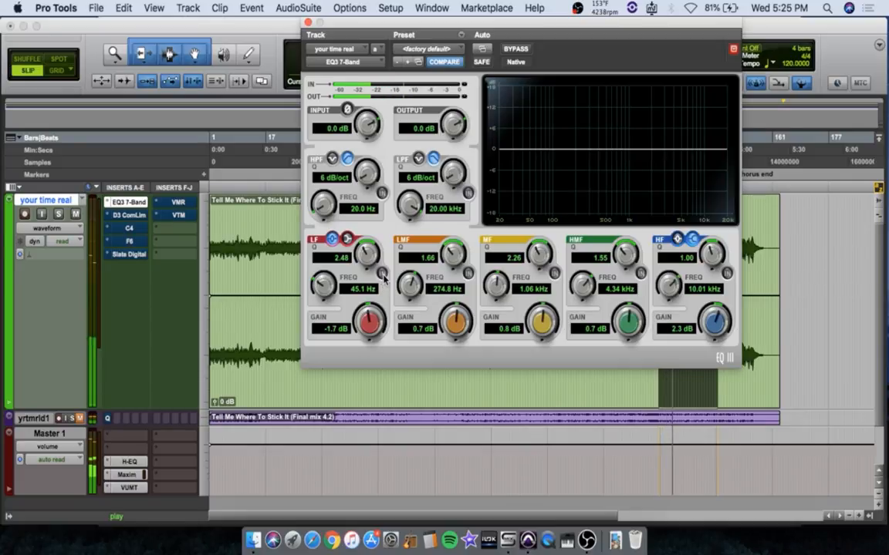
Compare the EQ's LF band on and off during chorus playback and leave the band enabled
{"action": "left_click", "coordinate": [381, 274]}
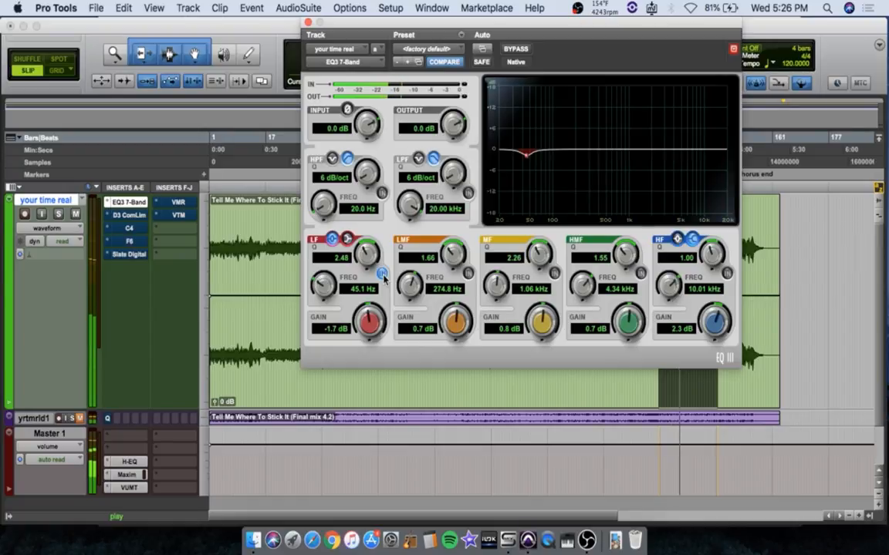
{"action": "left_click", "coordinate": [382, 275]}
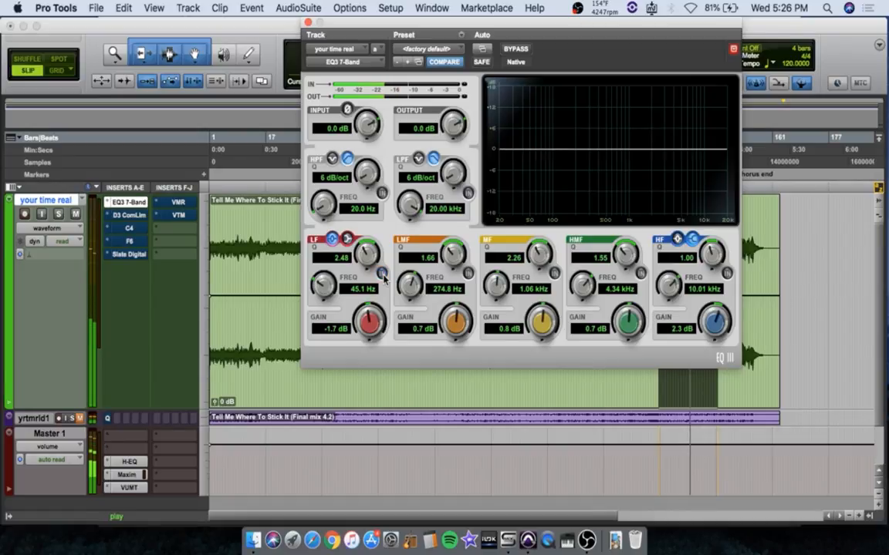
{"action": "left_click", "coordinate": [382, 274]}
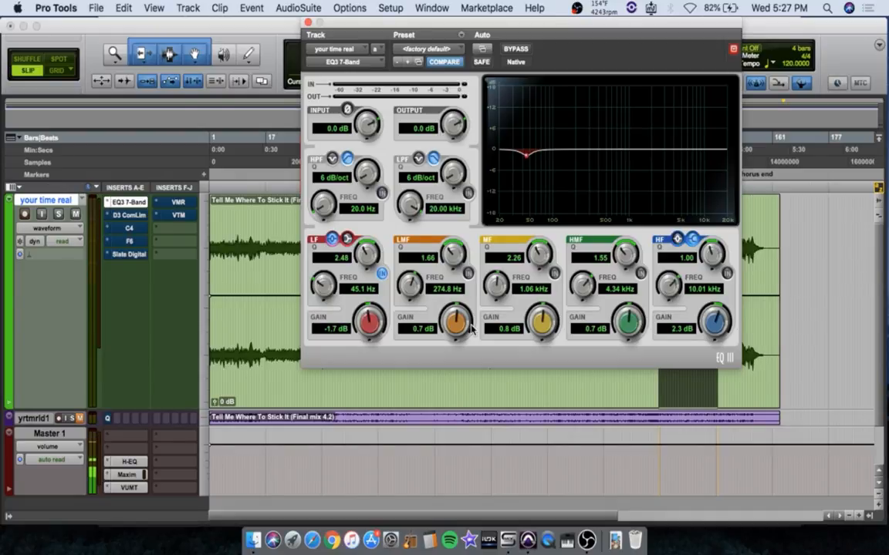
Play the selected chorus, compare the EQ with and without the LMF band, and leave the band enabled
{"action": "key", "text": "space"}
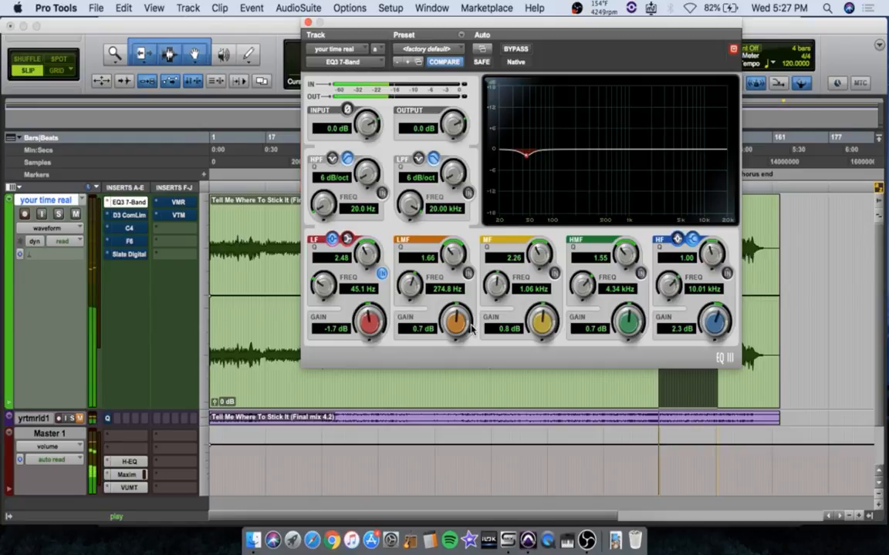
{"action": "left_click", "coordinate": [468, 275]}
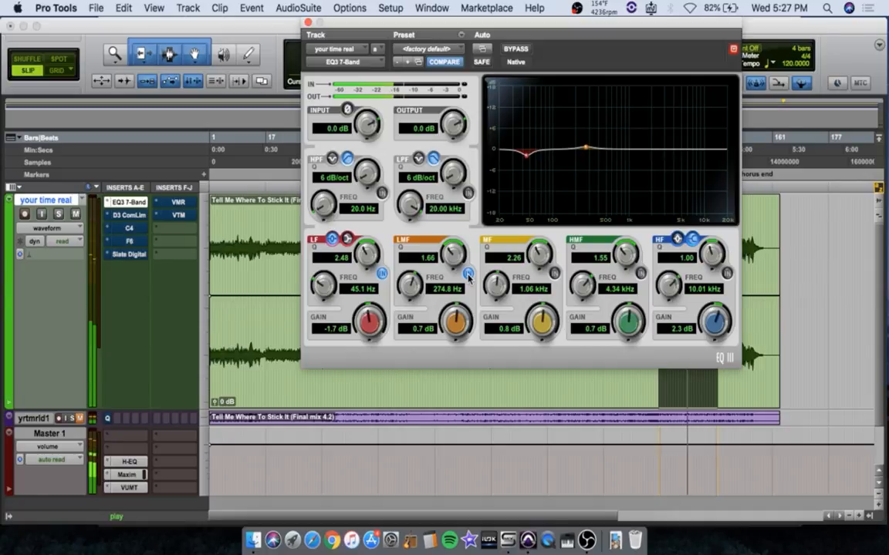
{"action": "left_click", "coordinate": [468, 275]}
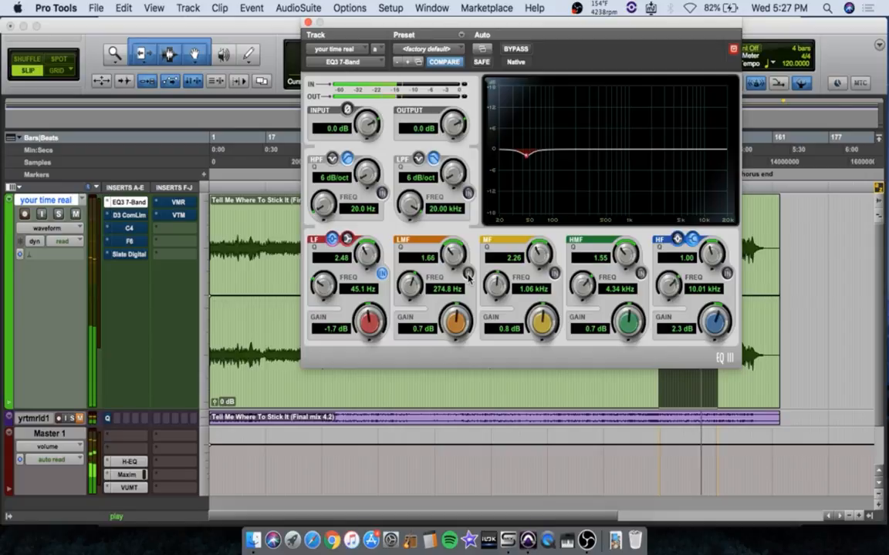
{"action": "left_click", "coordinate": [468, 274]}
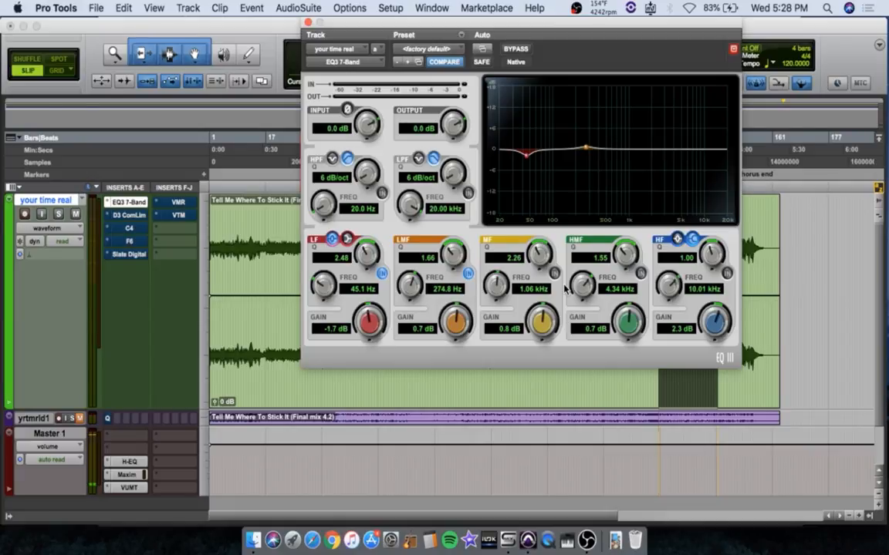
Play the selected chorus, compare the EQ with and without the MF band, and leave the band enabled
{"action": "key", "text": "space"}
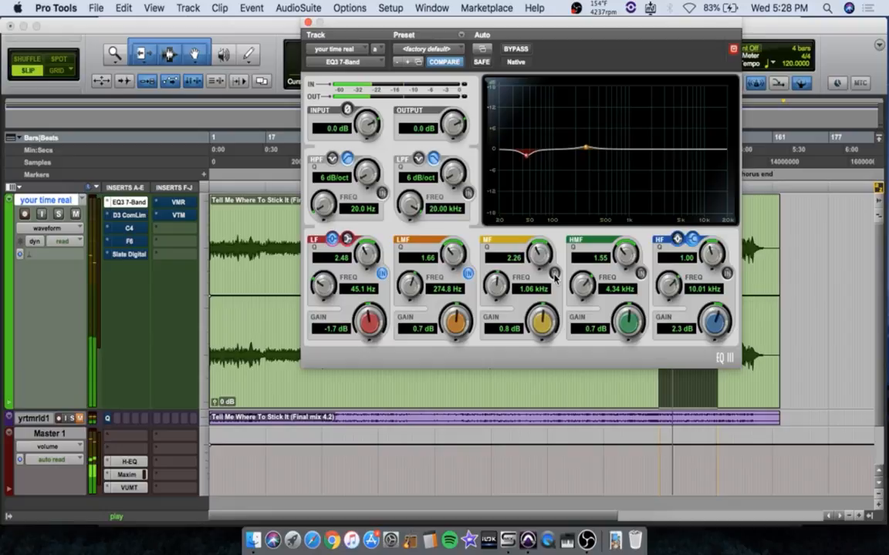
{"action": "left_click", "coordinate": [554, 274]}
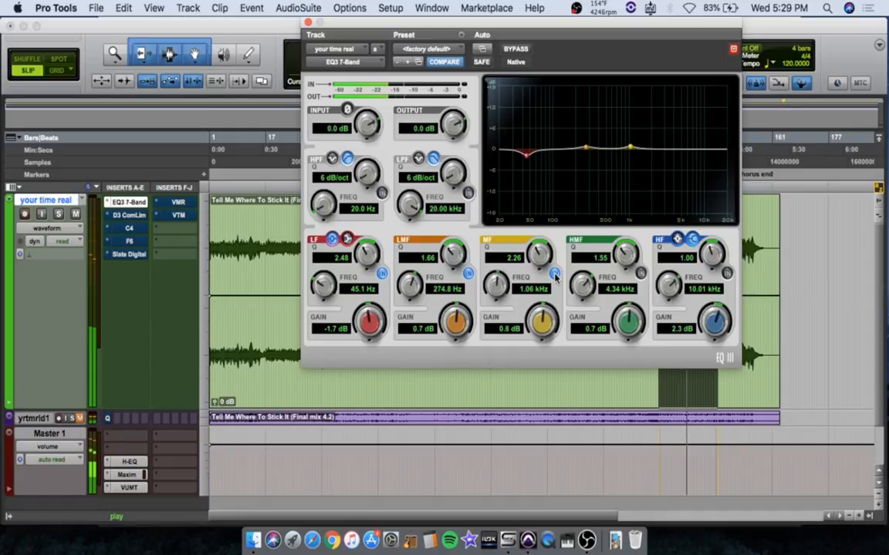
{"action": "left_click", "coordinate": [554, 277]}
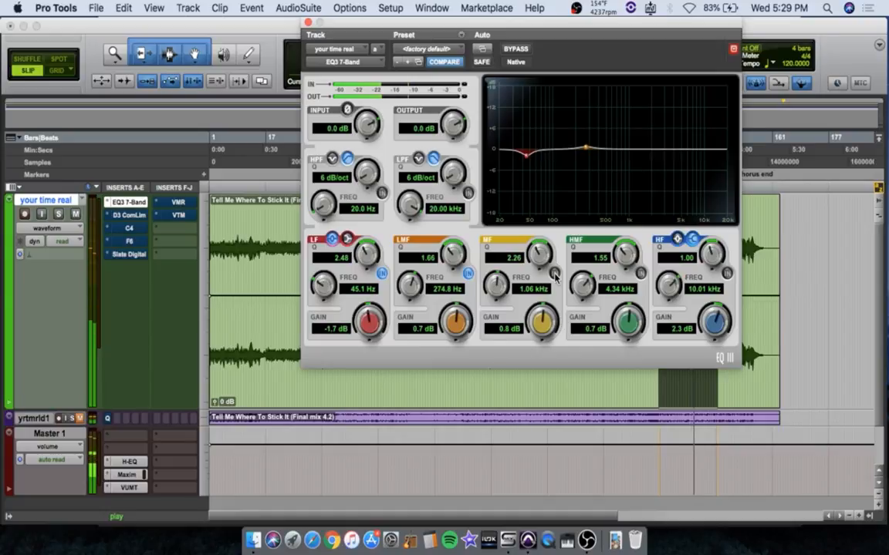
{"action": "left_click", "coordinate": [555, 276]}
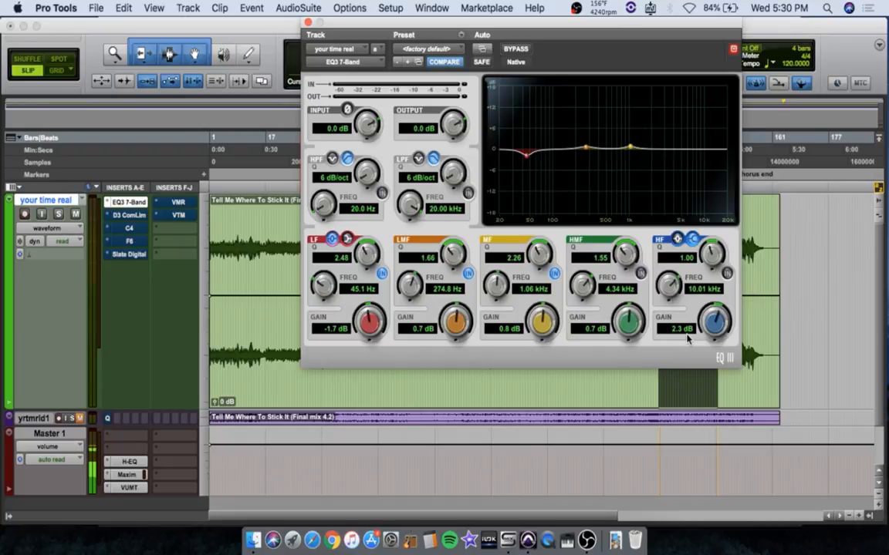
Play the selected chorus, compare the EQ with and without the HF shelf, and leave the shelf enabled
{"action": "key", "text": "space"}
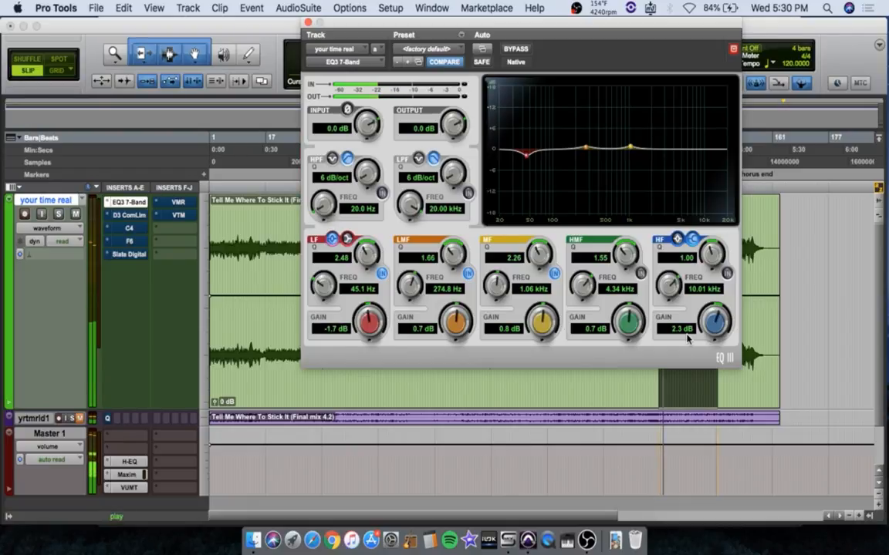
{"action": "left_click", "coordinate": [727, 274]}
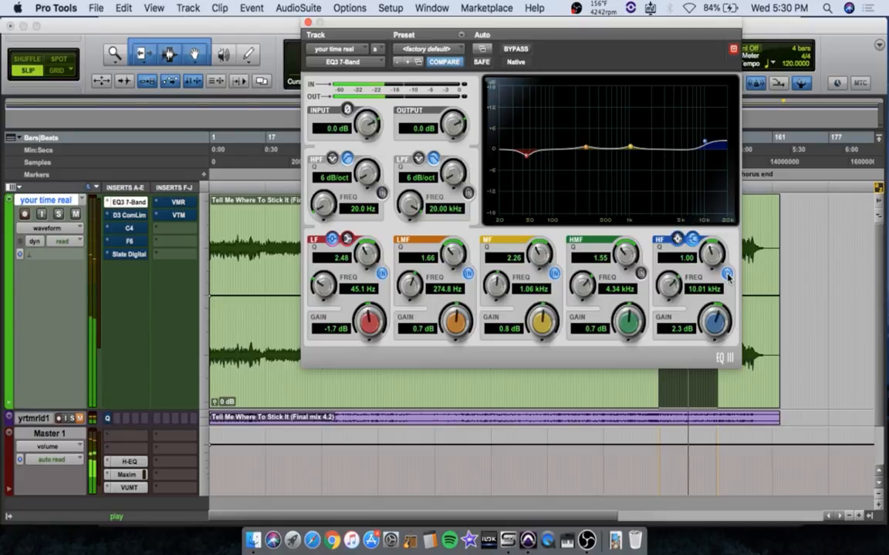
{"action": "left_click", "coordinate": [727, 275]}
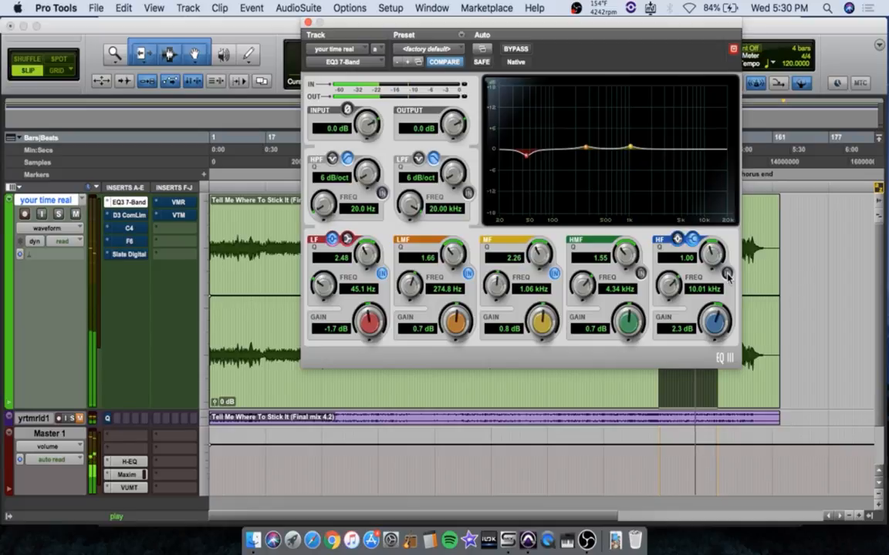
{"action": "left_click", "coordinate": [727, 275]}
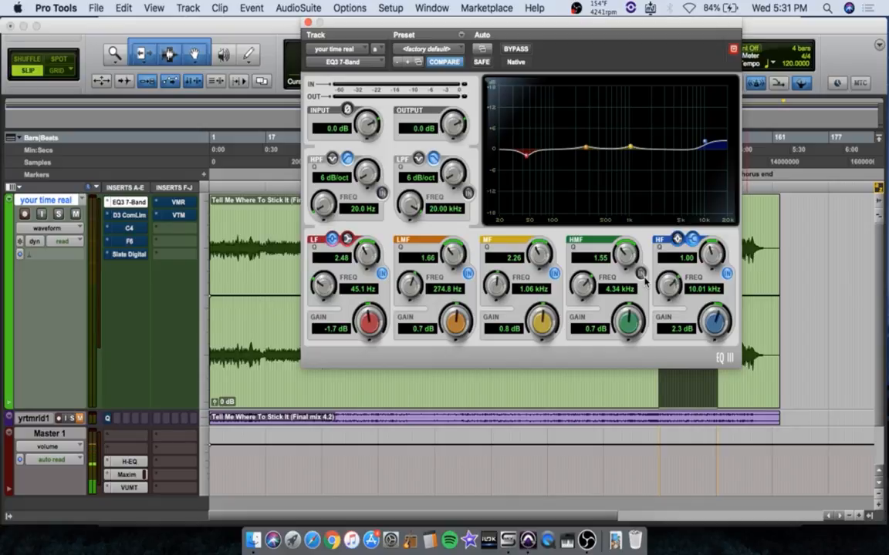
Play the selected chorus, compare the EQ with and without the HMF band, and leave the band enabled
{"action": "key", "text": "space"}
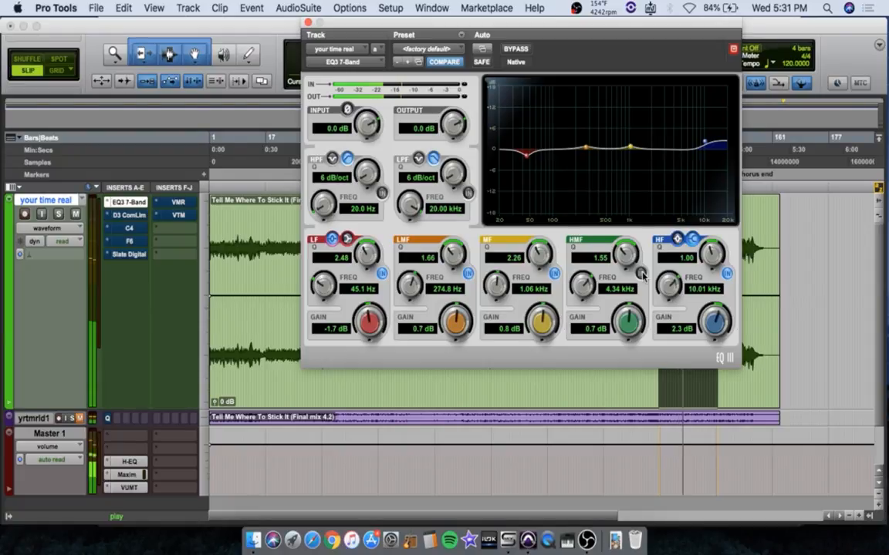
{"action": "left_click", "coordinate": [641, 274]}
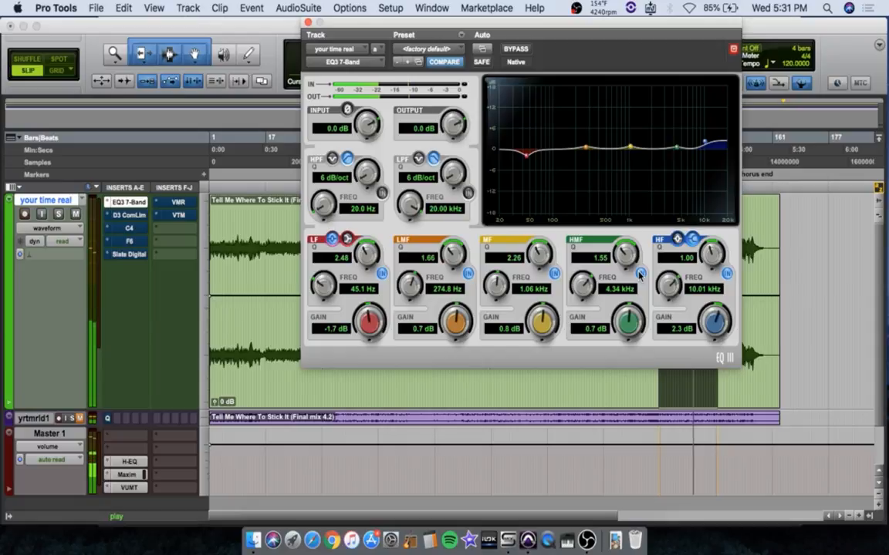
{"action": "left_click", "coordinate": [640, 275]}
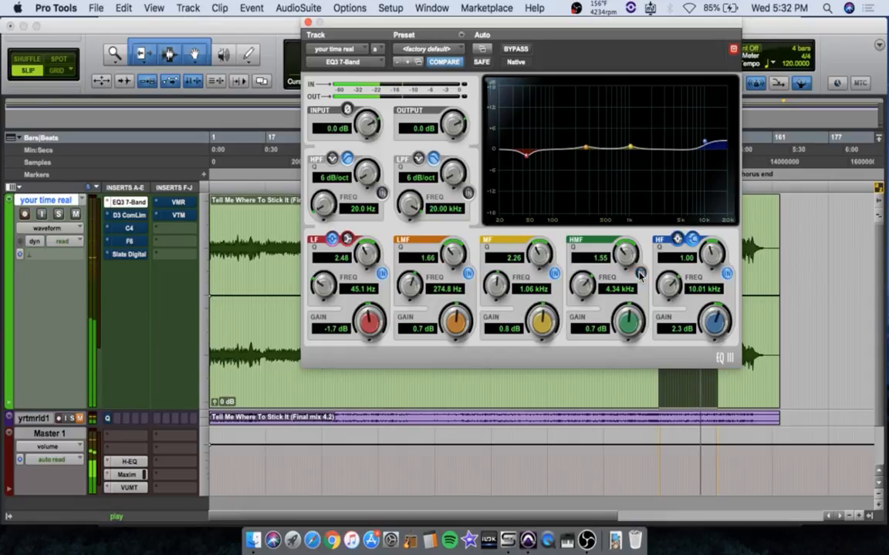
{"action": "left_click", "coordinate": [641, 275]}
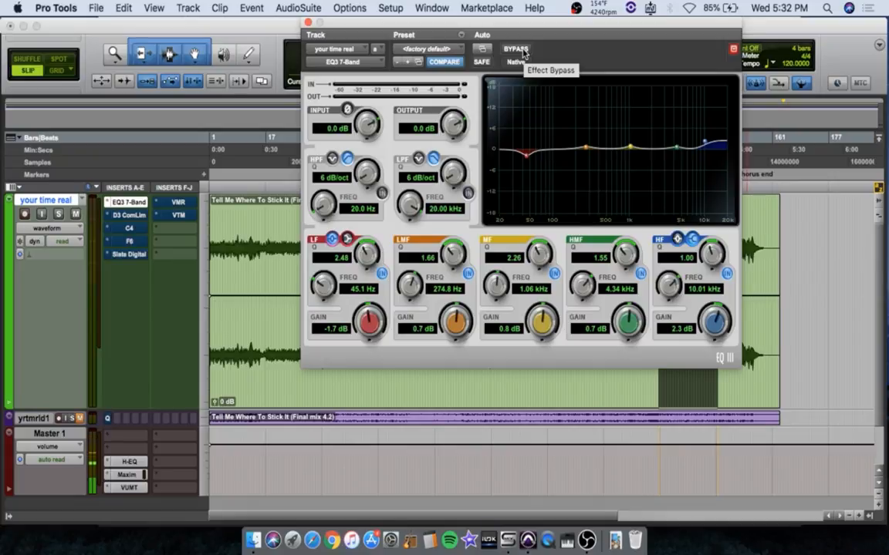
Play the selected chorus and compare the whole EQ bypassed and active twice, ending with the EQ active
{"action": "key", "text": "space"}
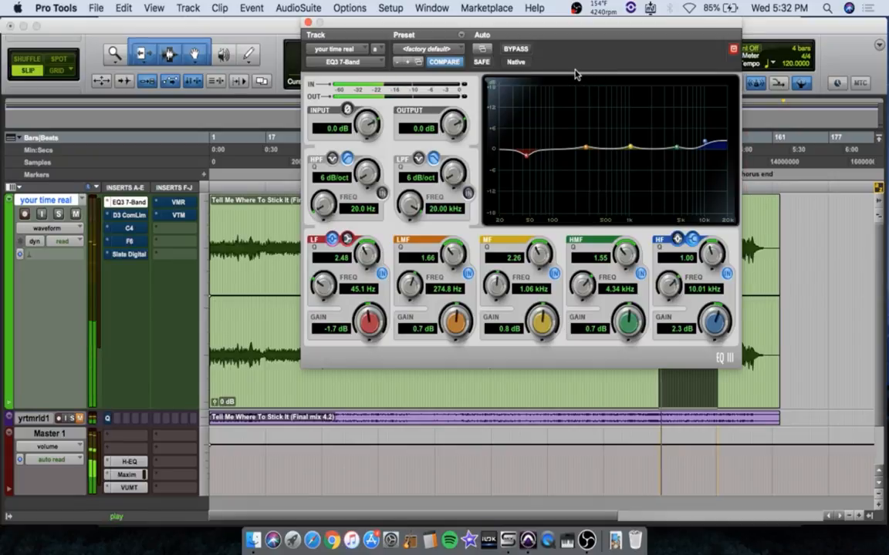
{"action": "left_click", "coordinate": [517, 50]}
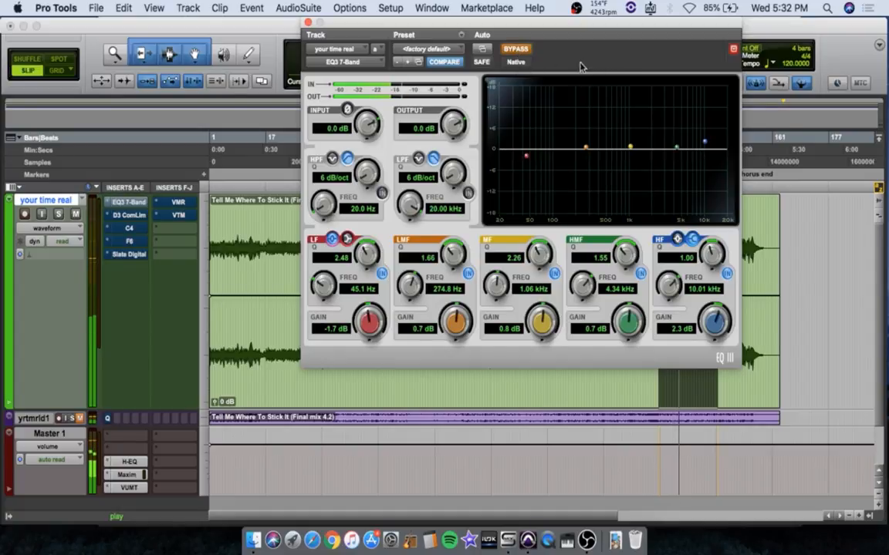
{"action": "left_click", "coordinate": [517, 49]}
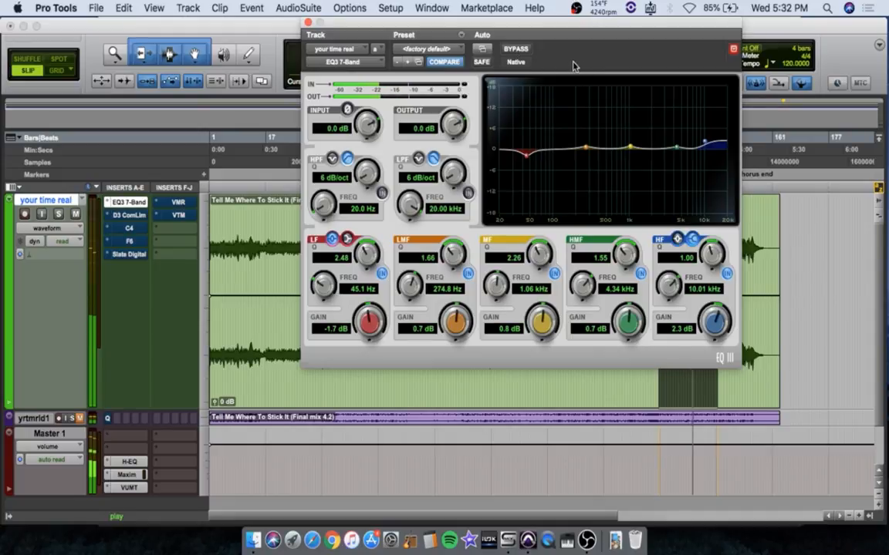
{"action": "left_click", "coordinate": [520, 50]}
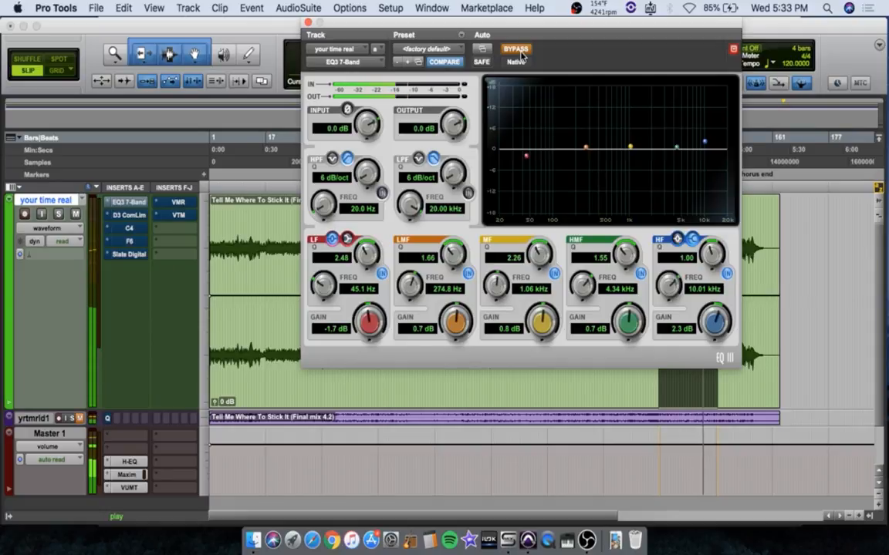
{"action": "left_click", "coordinate": [520, 51]}
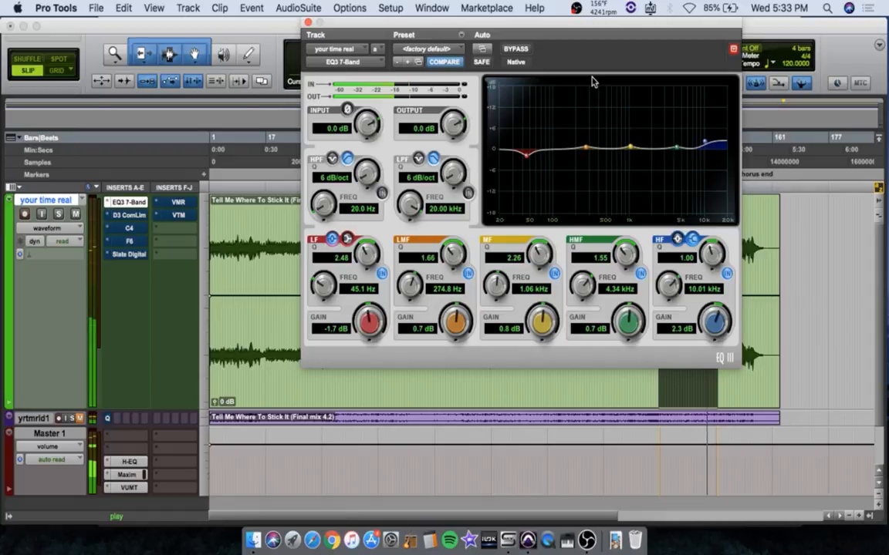